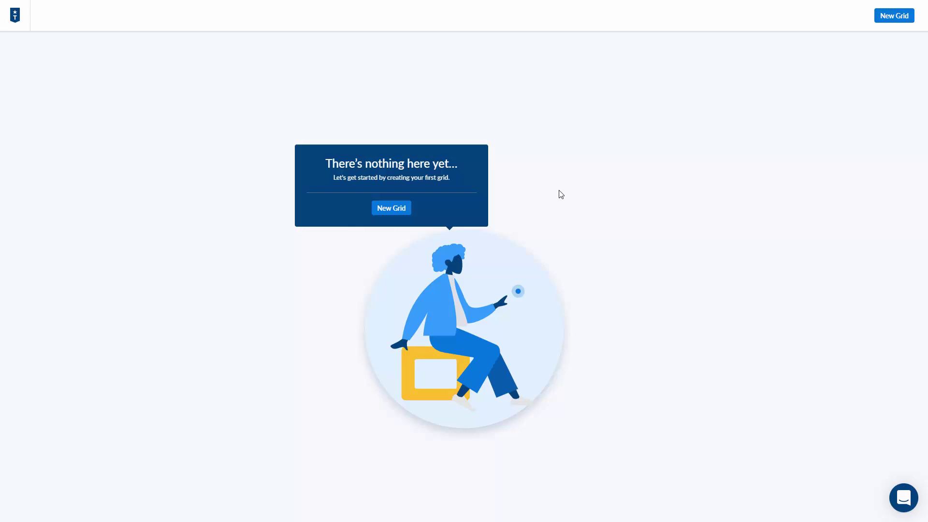
Step: Start a new grid based on the Salesforce Opportunity object
click(384, 209)
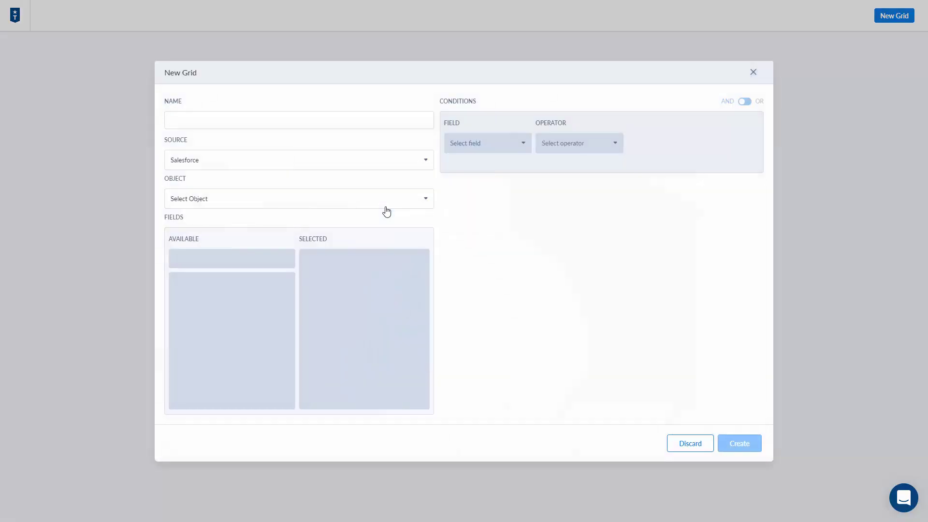
click(227, 204)
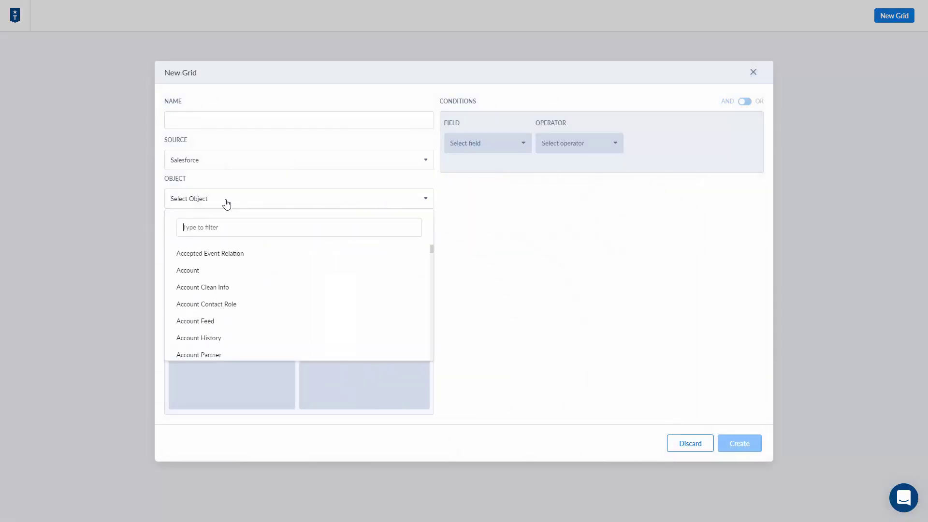
text(oppor)
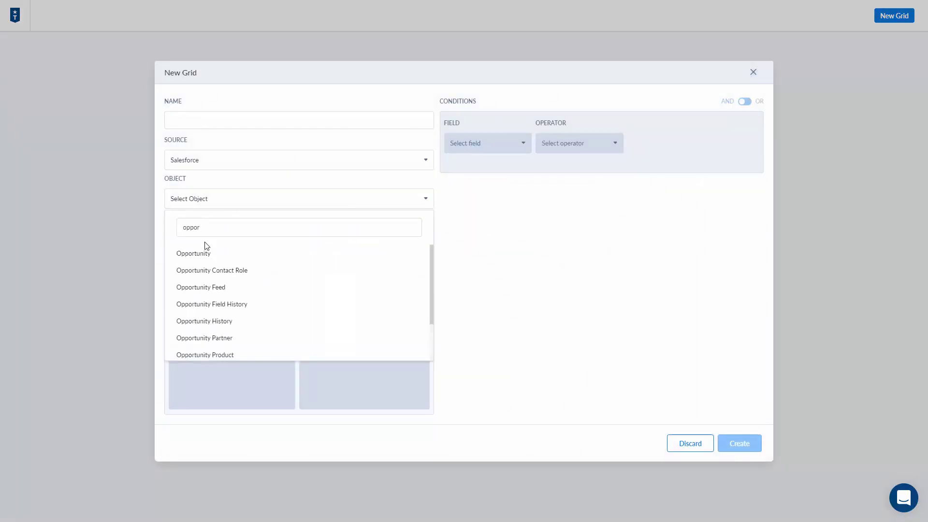
click(203, 254)
Step: Add the Account, Name, Owner, Lead Source and Stage fields to the grid
click(204, 261)
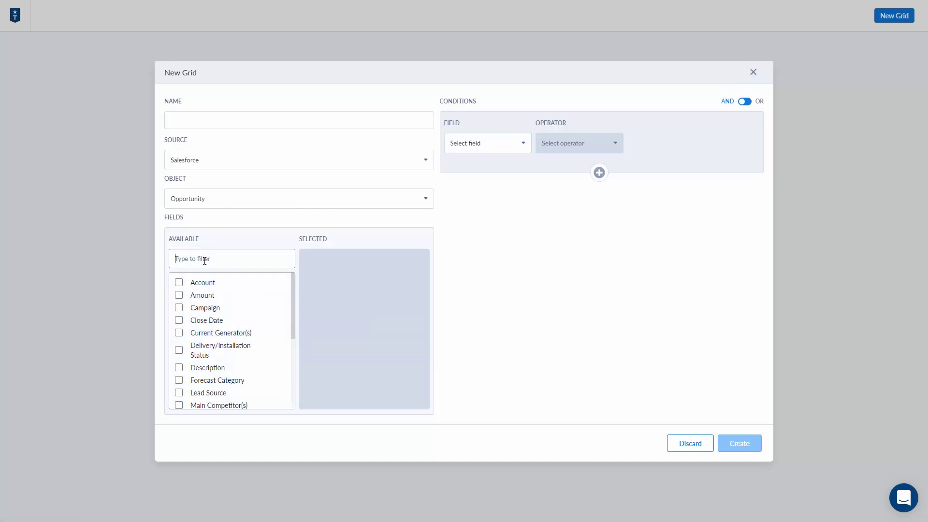
text(accou)
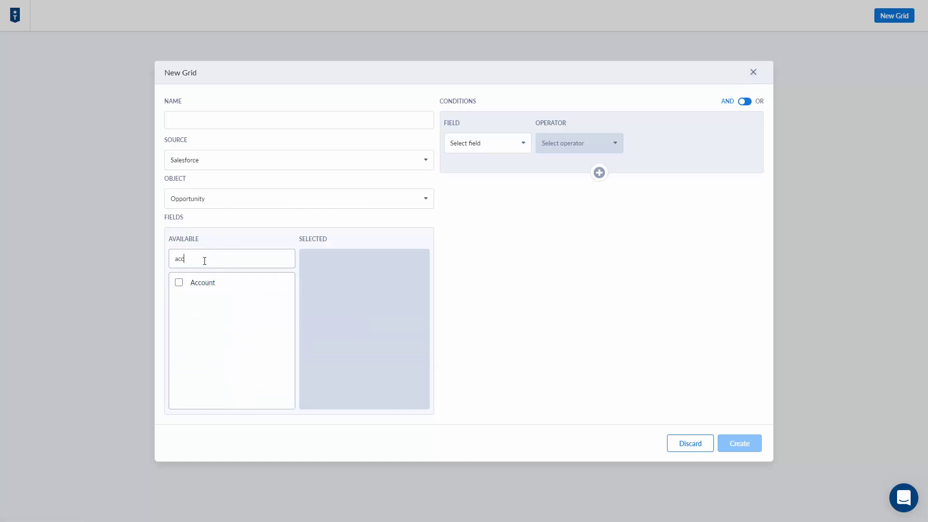
click(179, 282)
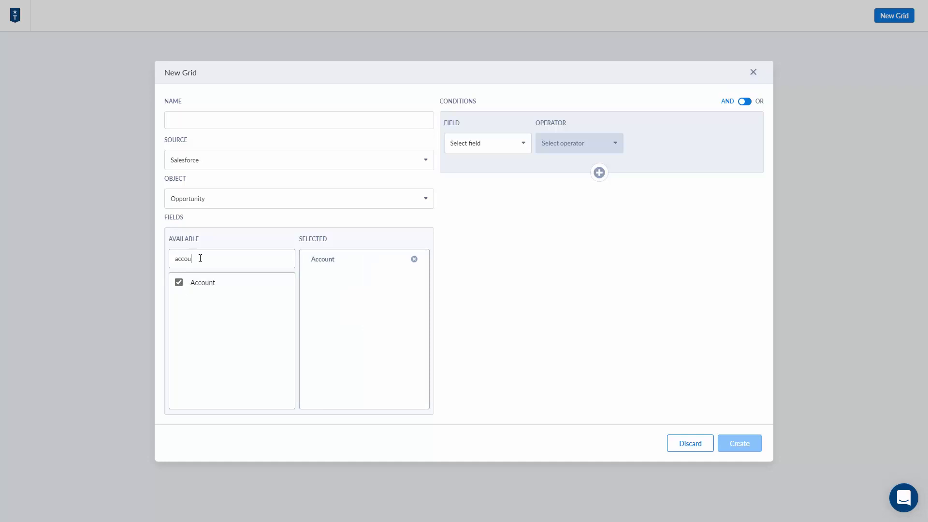
drag(198, 259, 159, 261)
text(name)
click(187, 285)
drag(194, 259, 150, 261)
text(owner)
click(179, 283)
drag(193, 259, 166, 263)
text(lead)
click(178, 281)
double_click(194, 264)
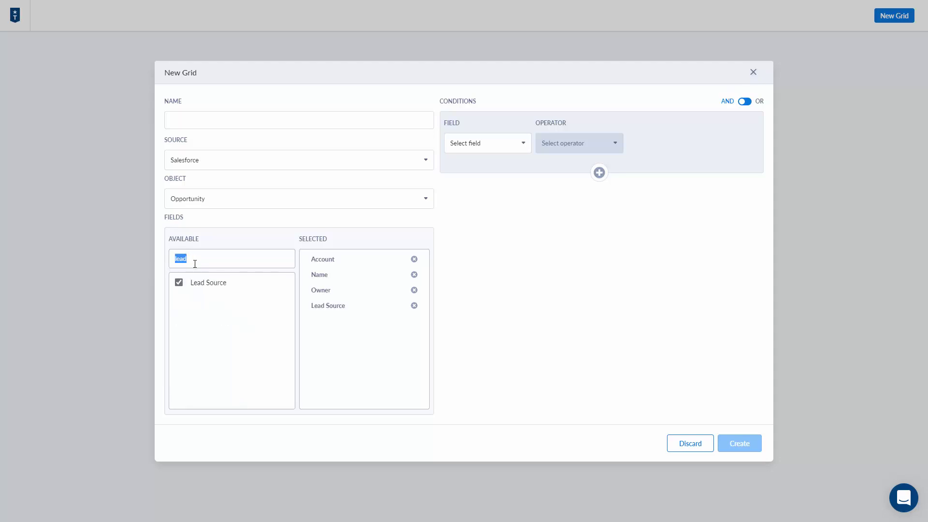
text(stage)
click(179, 282)
Step: Add the Probability (%), Amount, Next Step and Close Date fields too
double_click(200, 261)
text(pro)
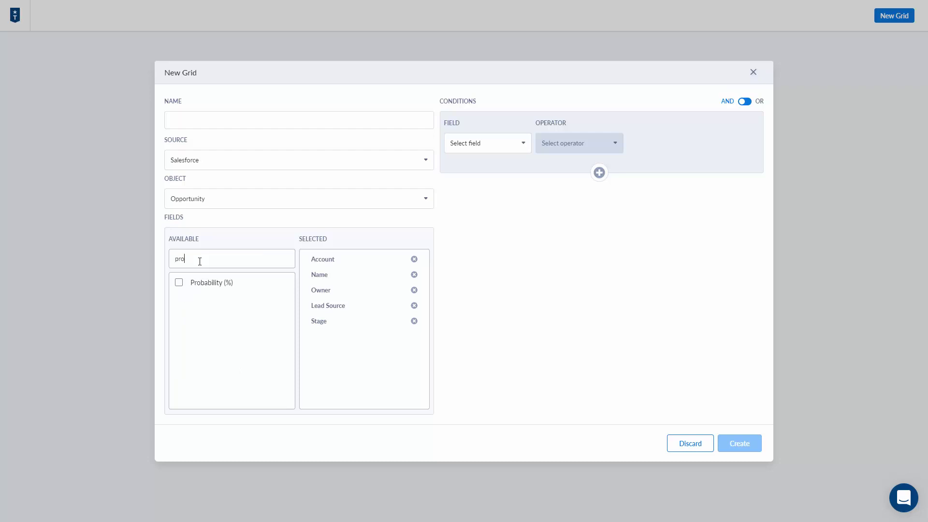
click(179, 283)
key(ctrl+a)
text(amou)
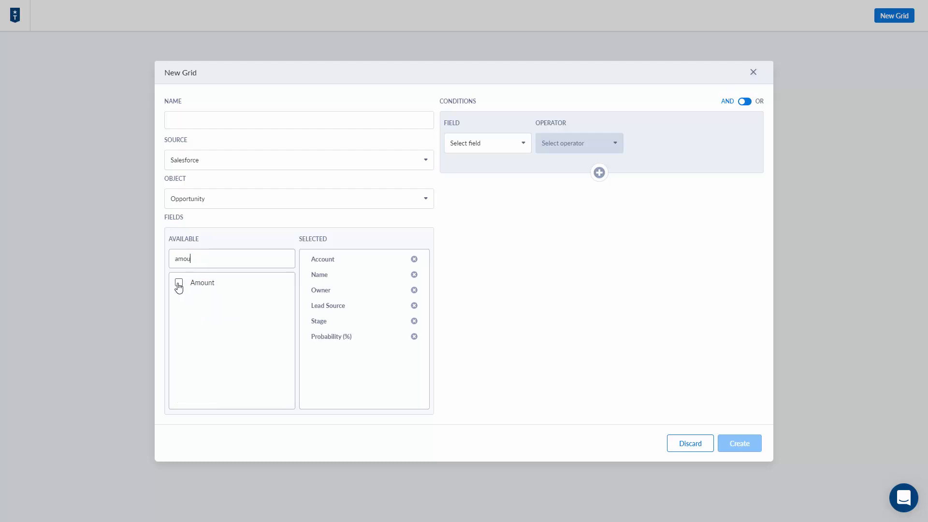
click(179, 286)
key(ctrl+a)
text(nex)
click(179, 285)
key(ctrl+a)
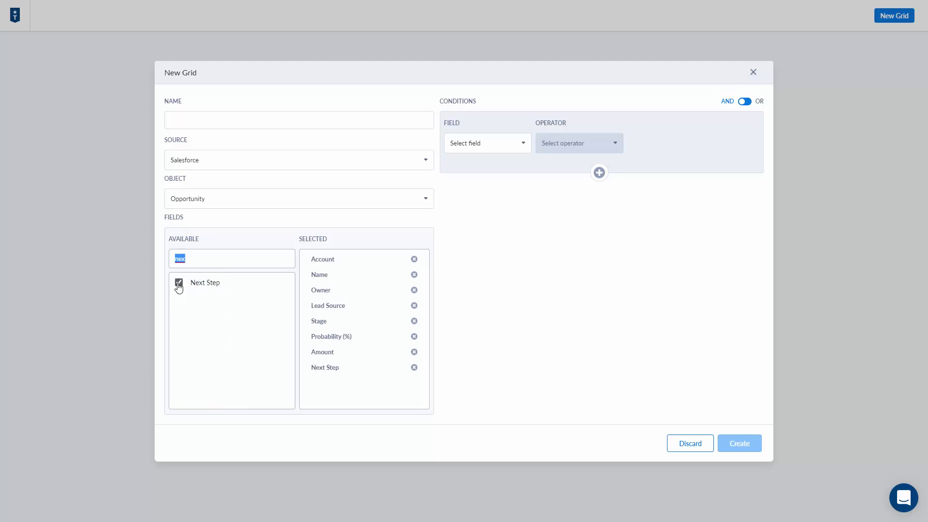
text(clos)
click(179, 285)
Step: Add a condition that Stage is not one of Closed Won or Closed Lost
click(476, 147)
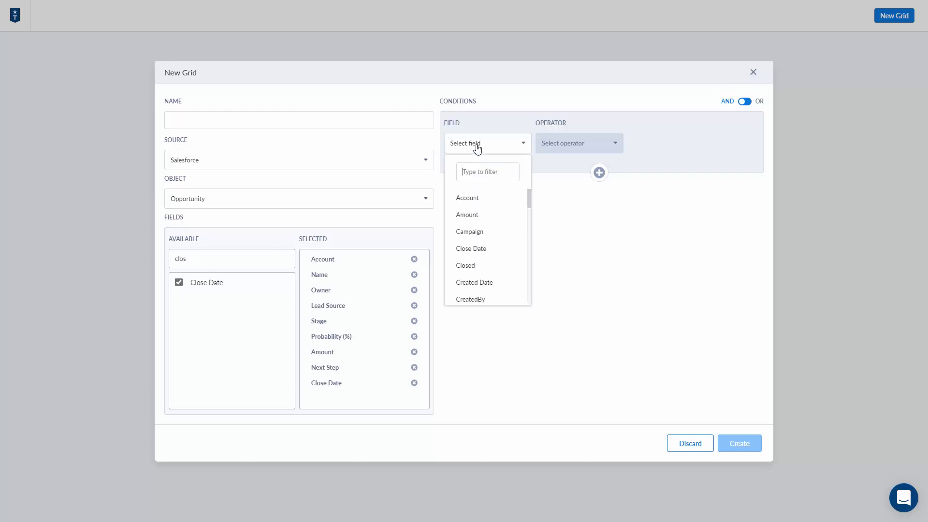
text(stage)
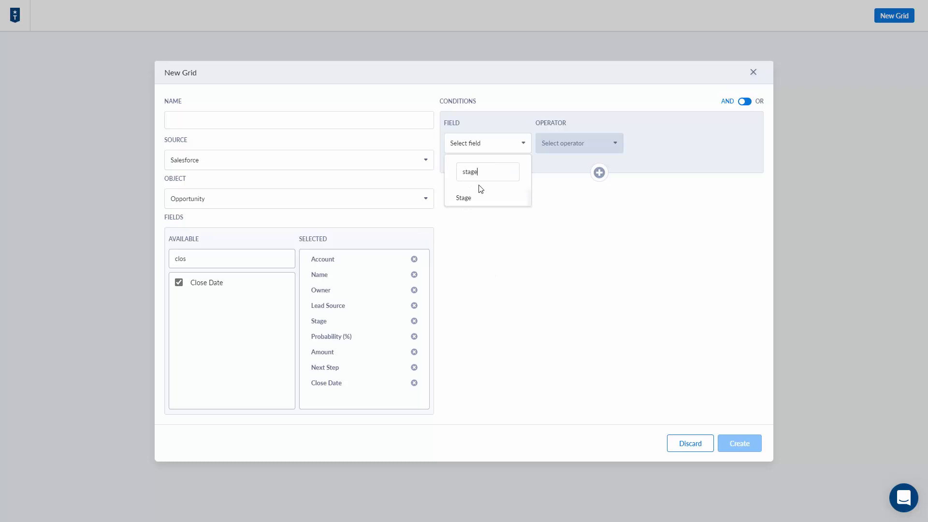
click(467, 199)
click(559, 148)
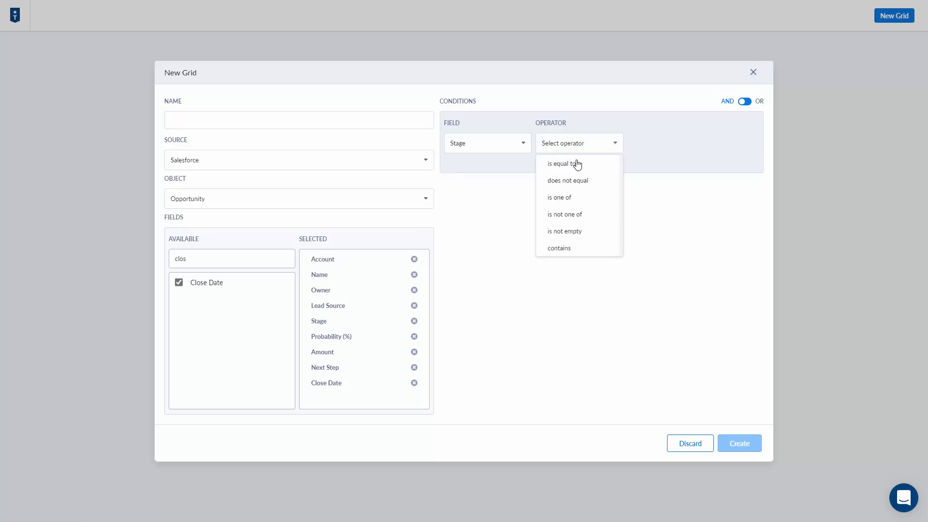
click(574, 215)
click(663, 143)
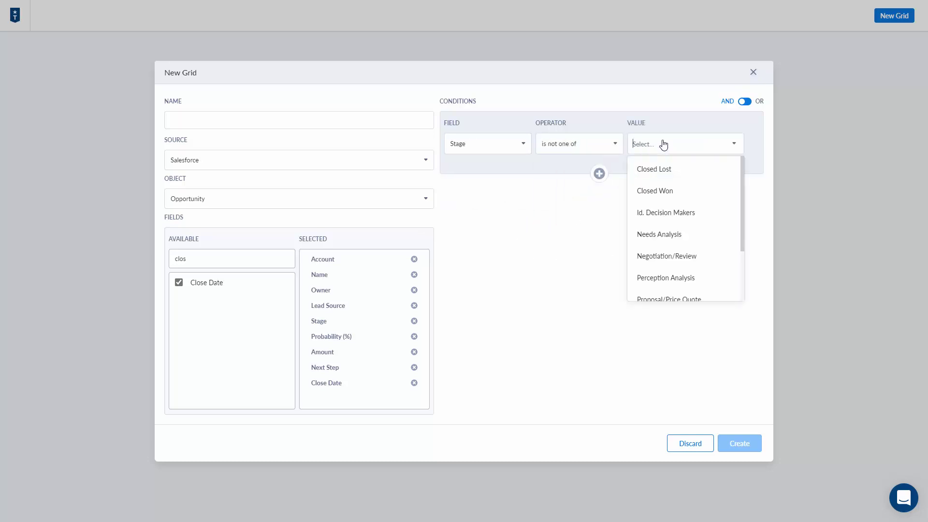
click(662, 189)
click(699, 143)
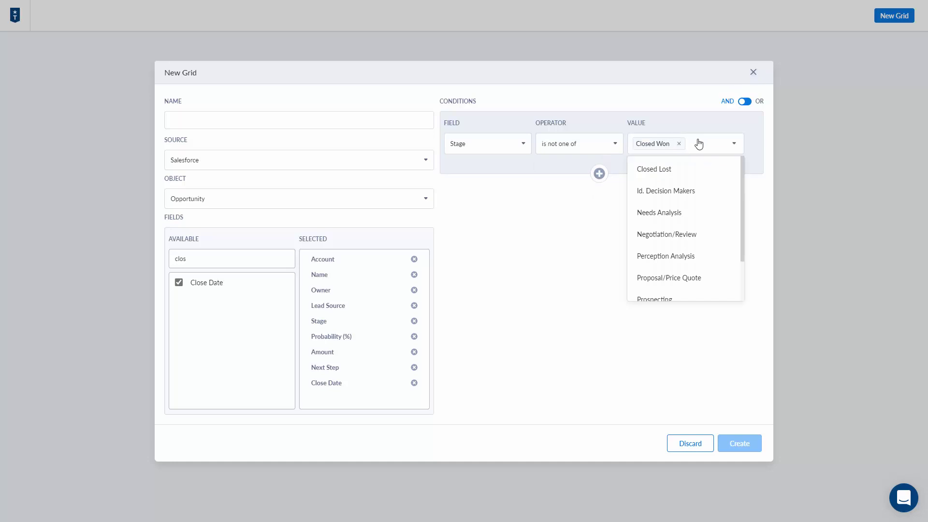
click(678, 170)
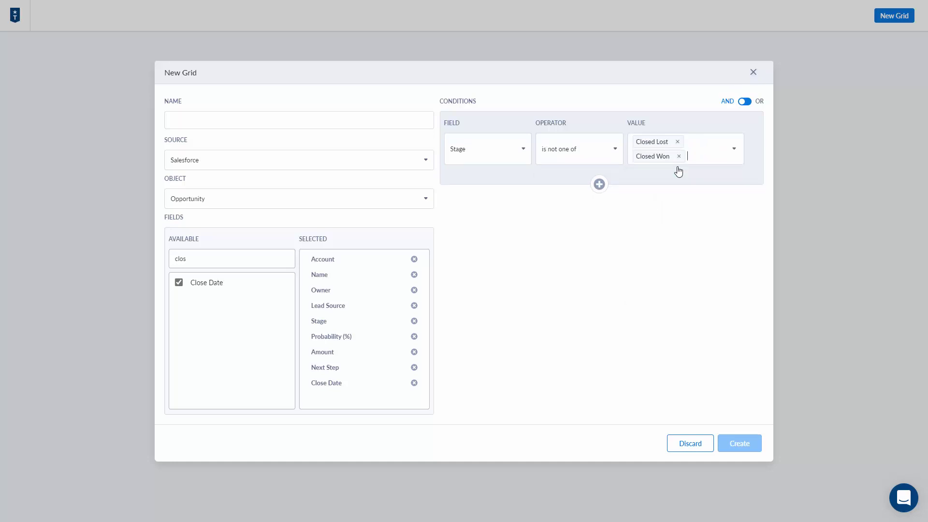
Step: Add a Probability (%) less than 100 condition and name the grid 'Open Opportunities'
click(599, 185)
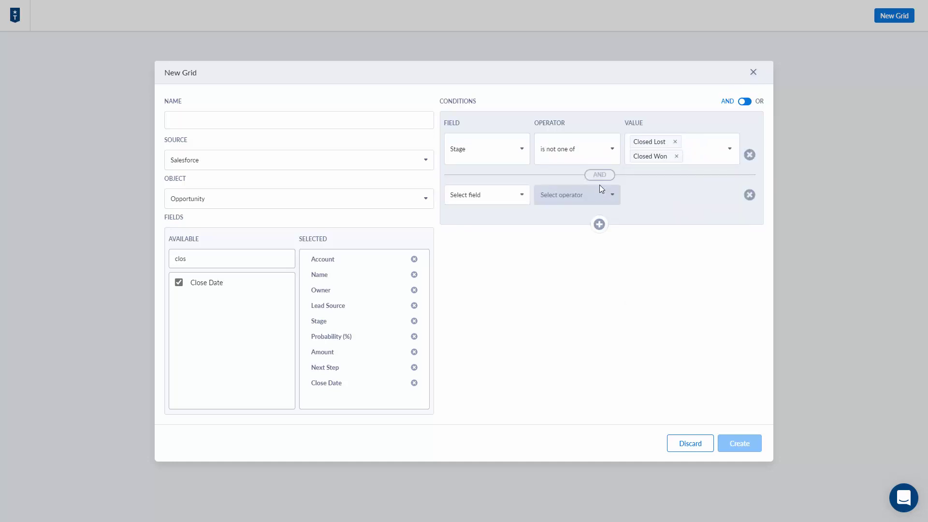
click(495, 198)
text(pro)
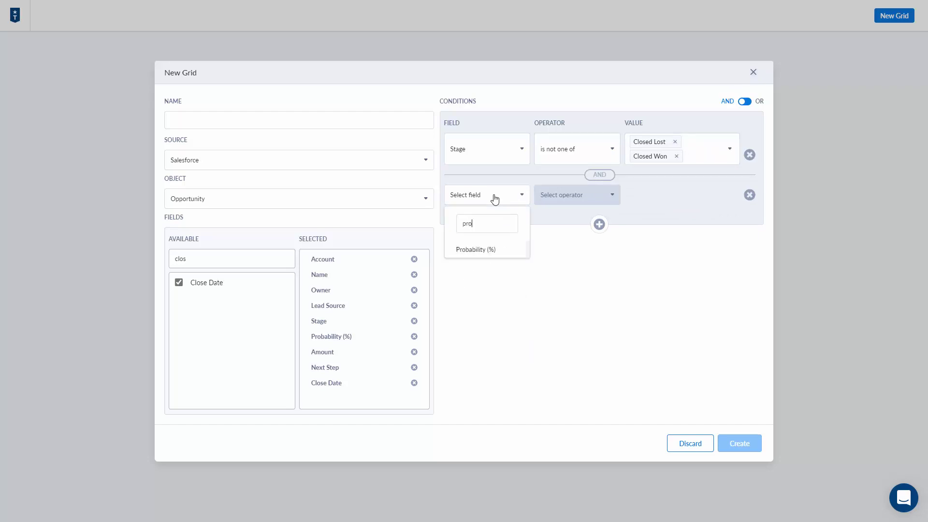
click(493, 250)
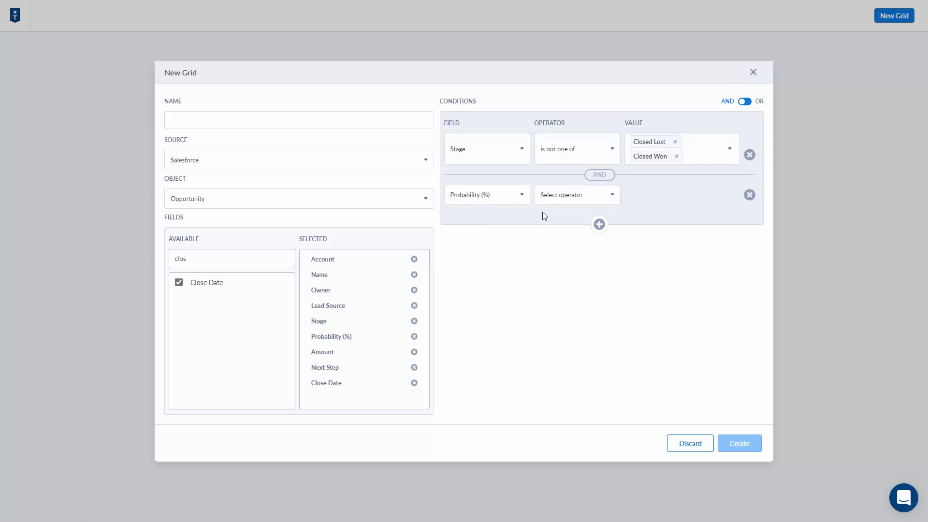
click(569, 199)
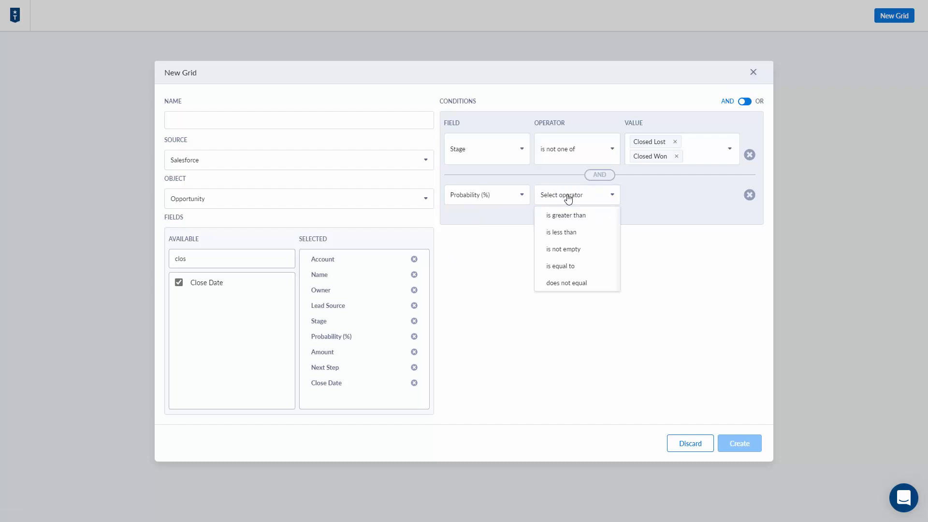
click(567, 233)
click(659, 187)
text(1)
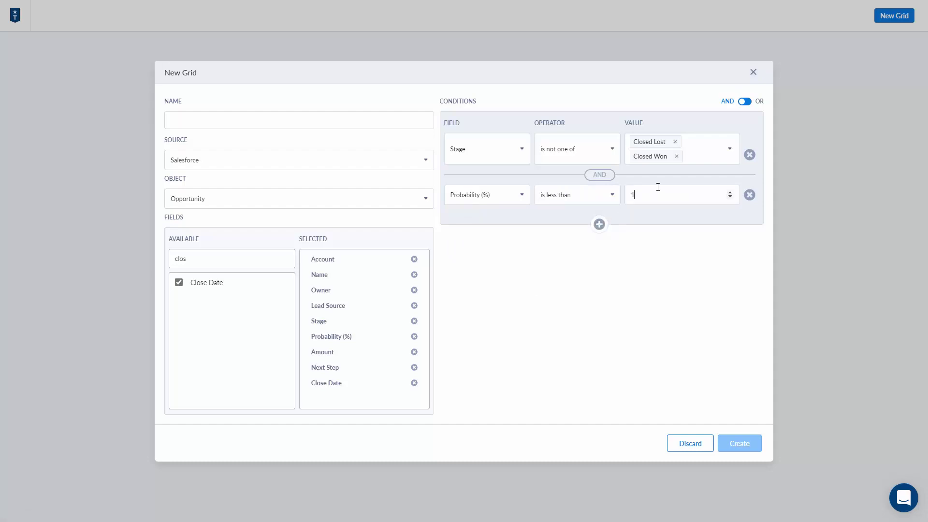
text(00)
click(228, 117)
text(Open Opportun)
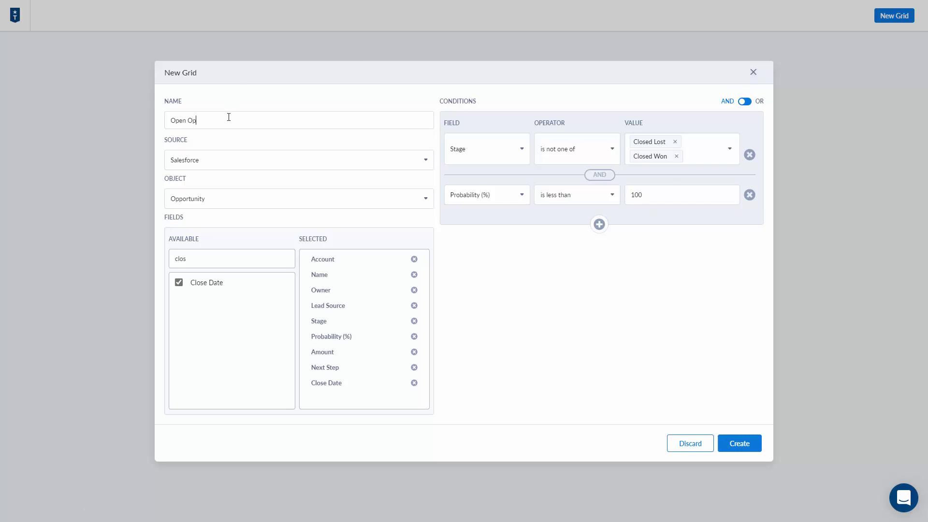
text(ities)
Step: Create the grid and sort its 13 records by Probability (%) descending, from 90 to 10
click(739, 445)
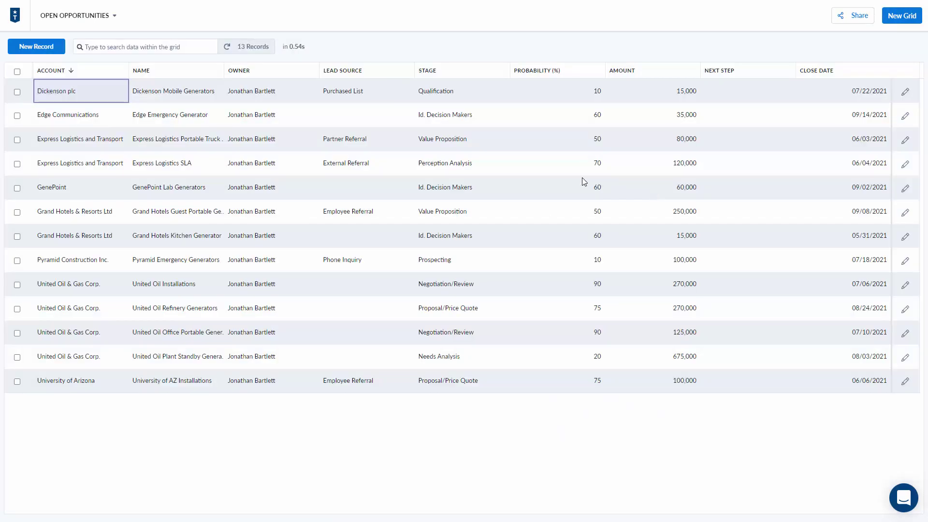
click(158, 74)
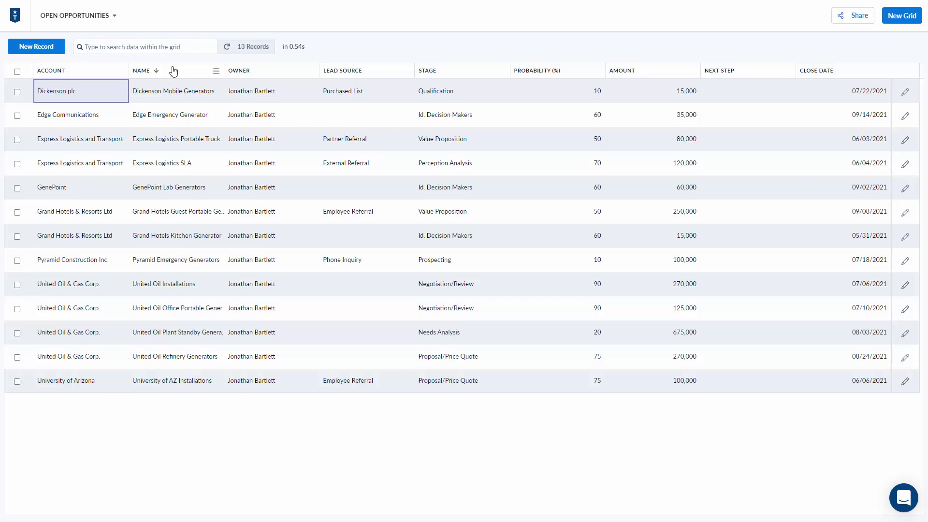
click(566, 71)
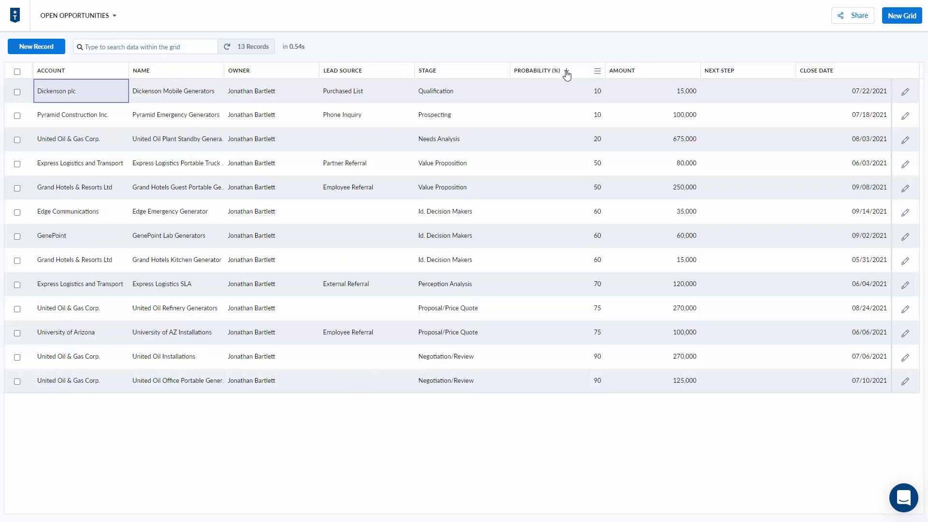
click(566, 71)
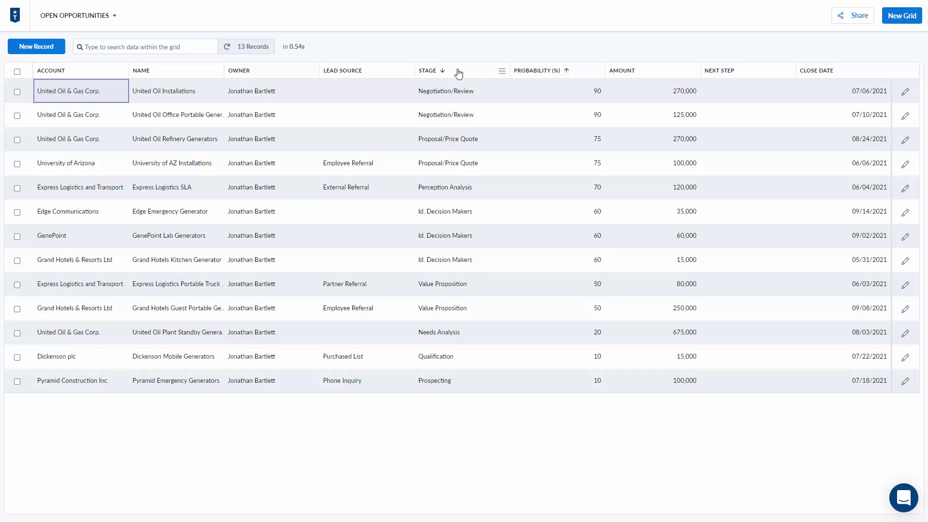
Step: Move Stage before Lead Source and Amount before Probability, and widen Stage slightly
drag(449, 70, 365, 71)
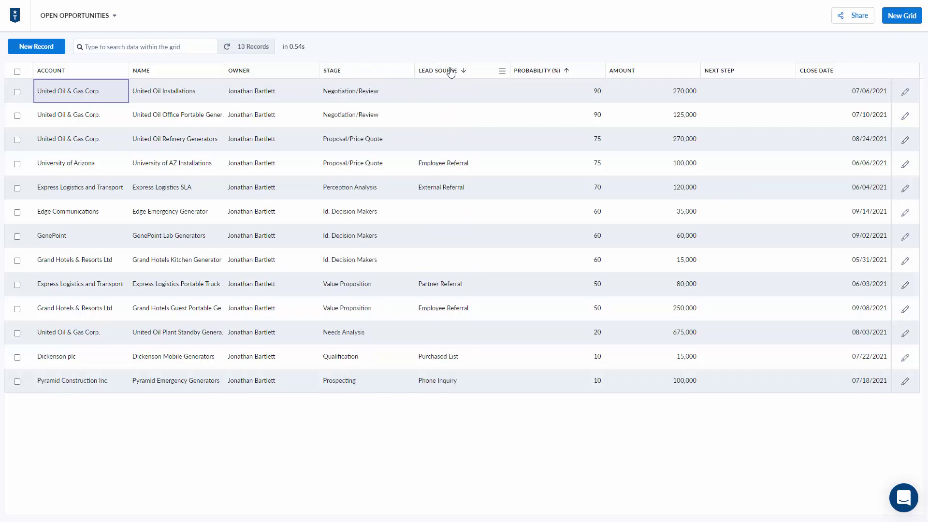
drag(629, 73, 543, 68)
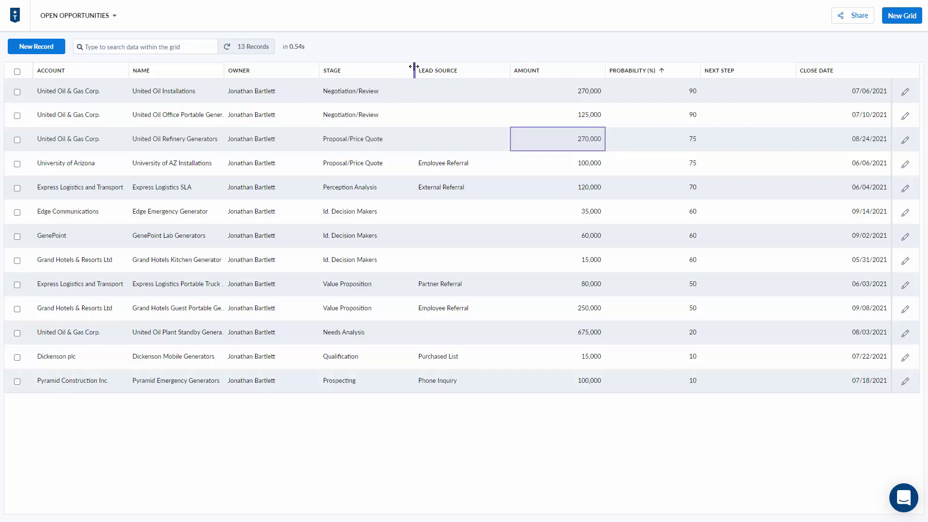
drag(414, 70, 420, 65)
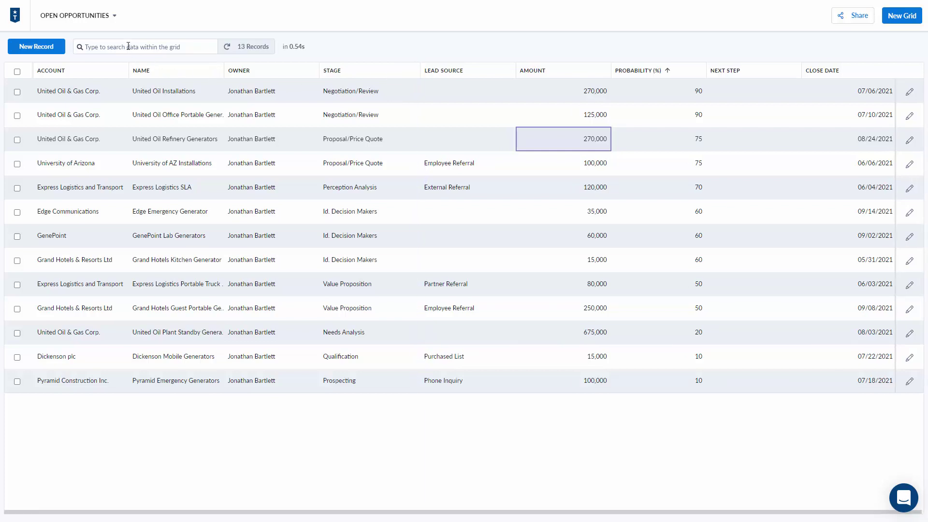
Step: Search the grid for 'Oil', then clear the search to show all 13 records
text(Oil)
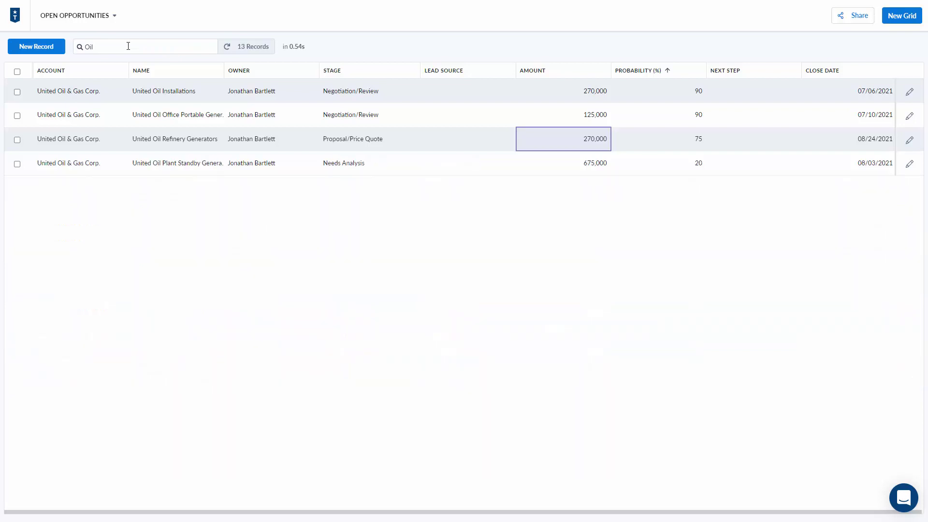
drag(128, 46, 83, 50)
key(BackSpace)
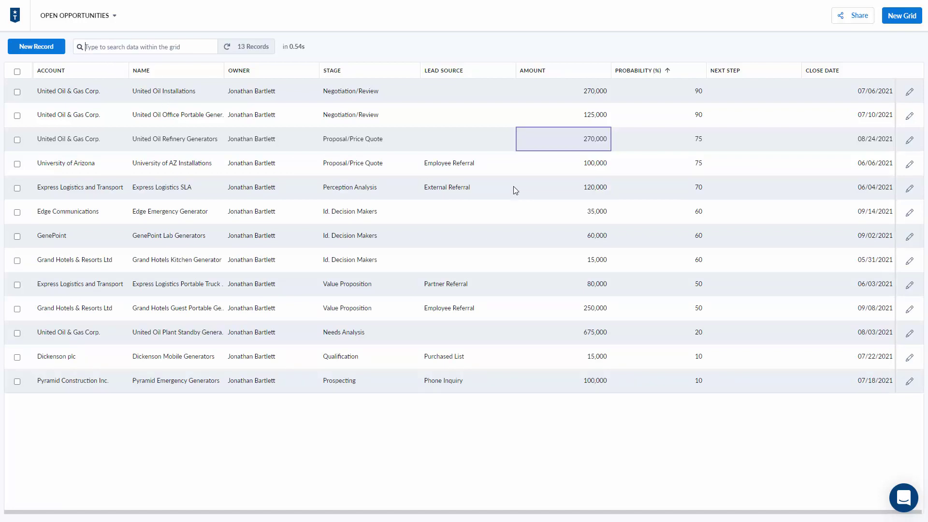
Step: Inline-edit the Edge Communications row: probability 65 and lead source Partner Referral
click(700, 213)
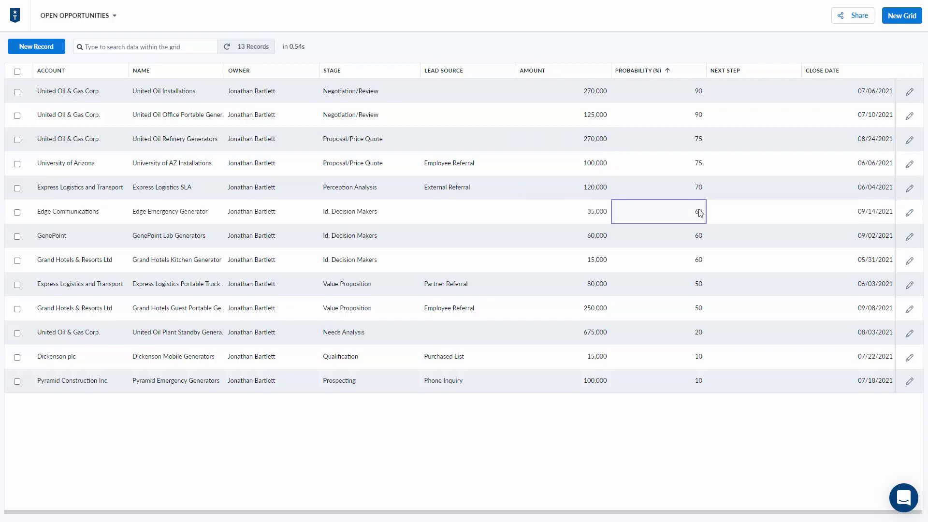
text(65)
key(Return)
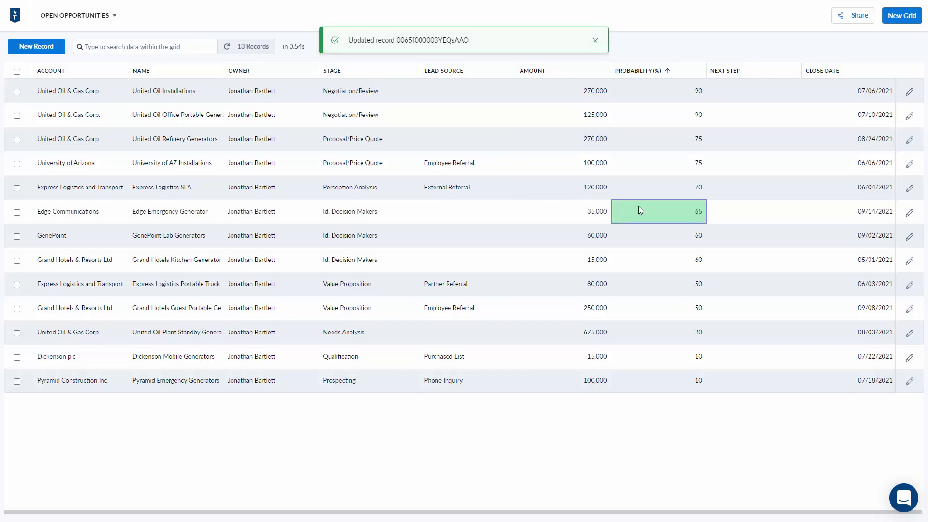
click(452, 218)
click(452, 218)
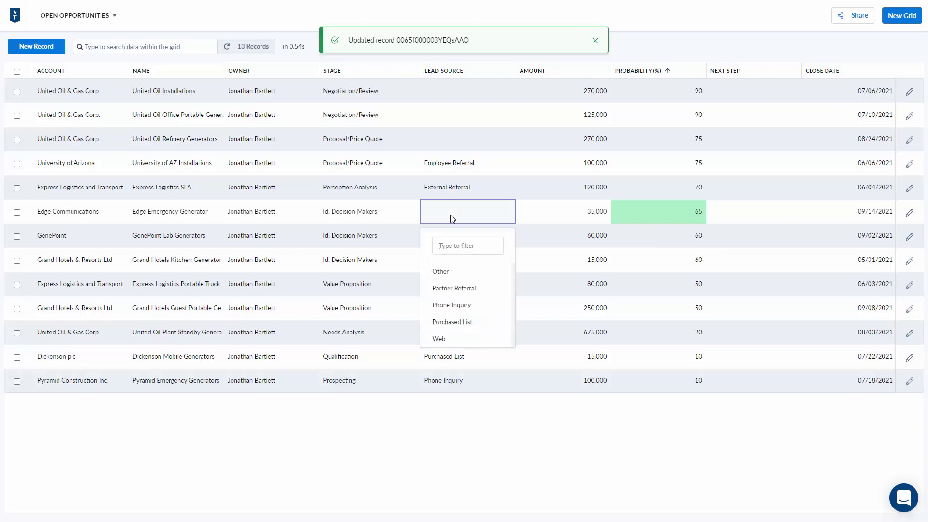
click(458, 290)
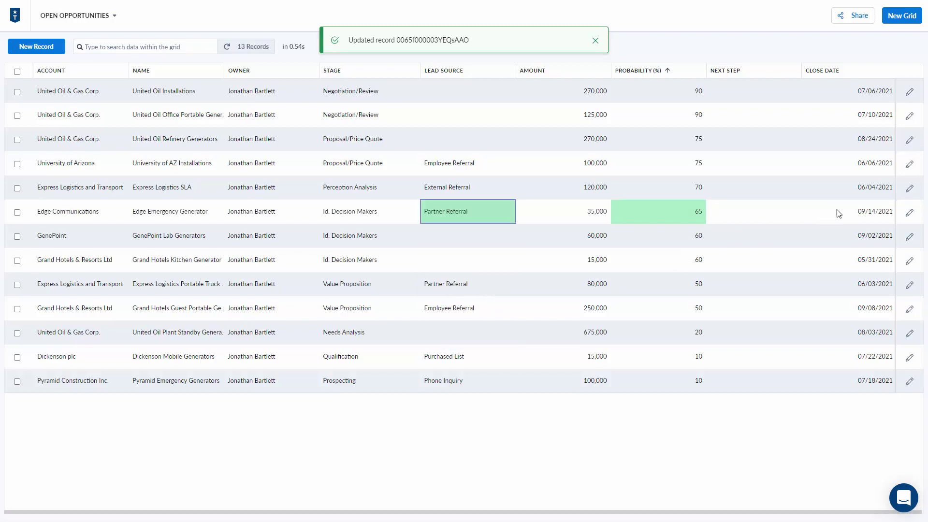
Step: In the Edit Record form, set Phone Inquiry, probability 75, close date 09/15/2021, and save
click(909, 213)
click(909, 213)
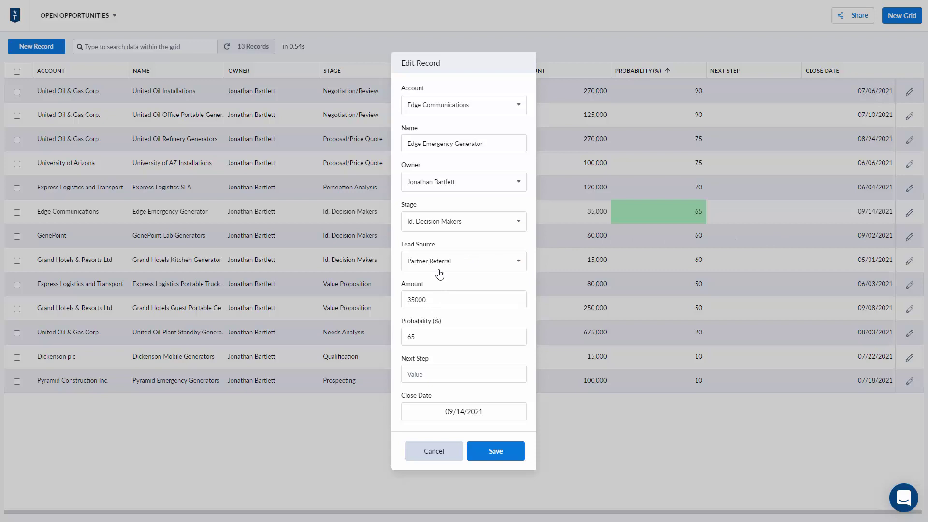
click(459, 265)
click(437, 350)
text(75)
click(483, 417)
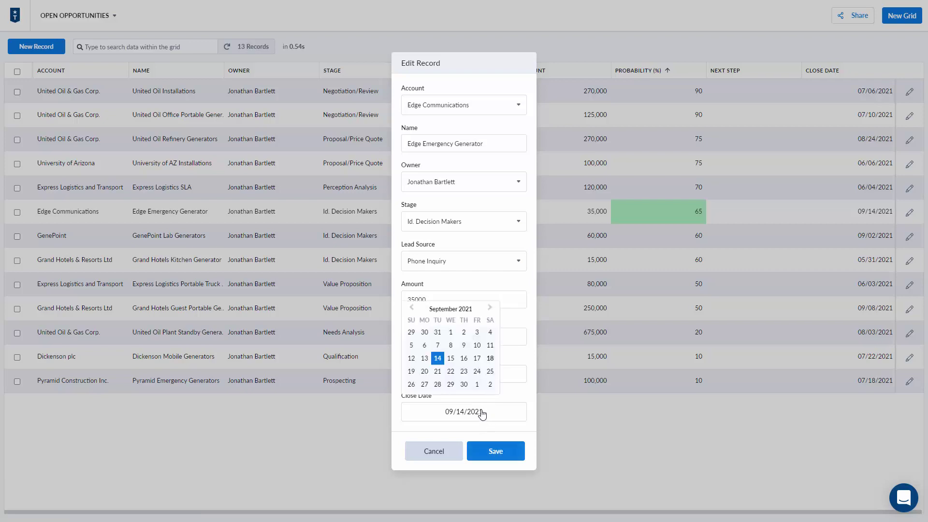
click(453, 363)
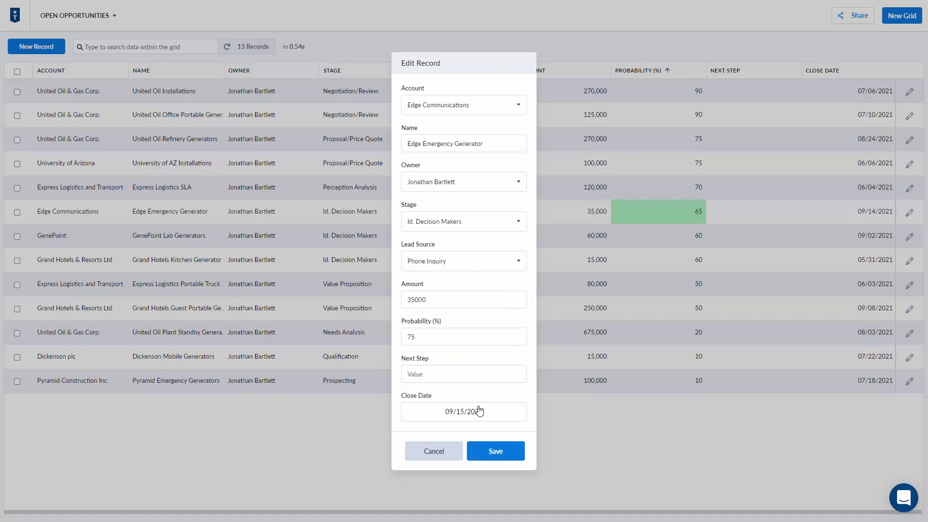
click(494, 451)
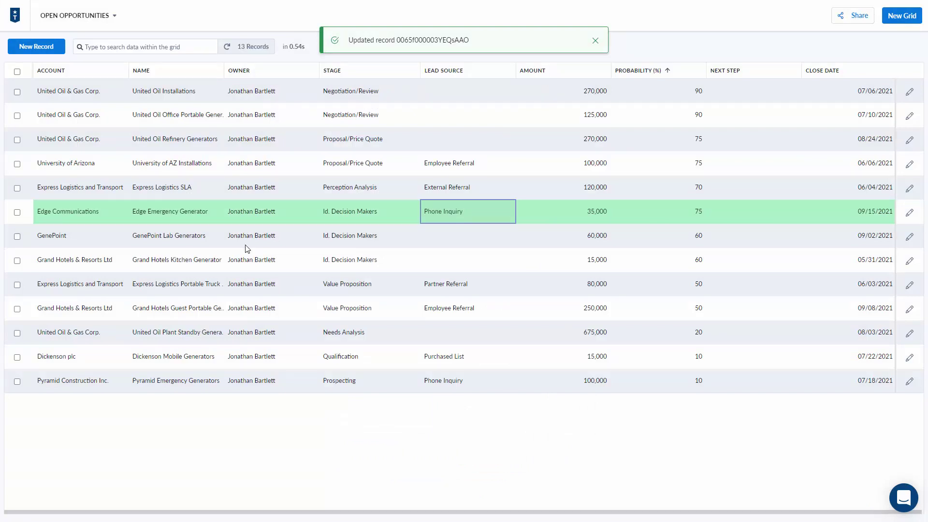
Step: Select the top three United Oil rows and bulk-set Next Step to 'Present proposal to customer'
click(17, 92)
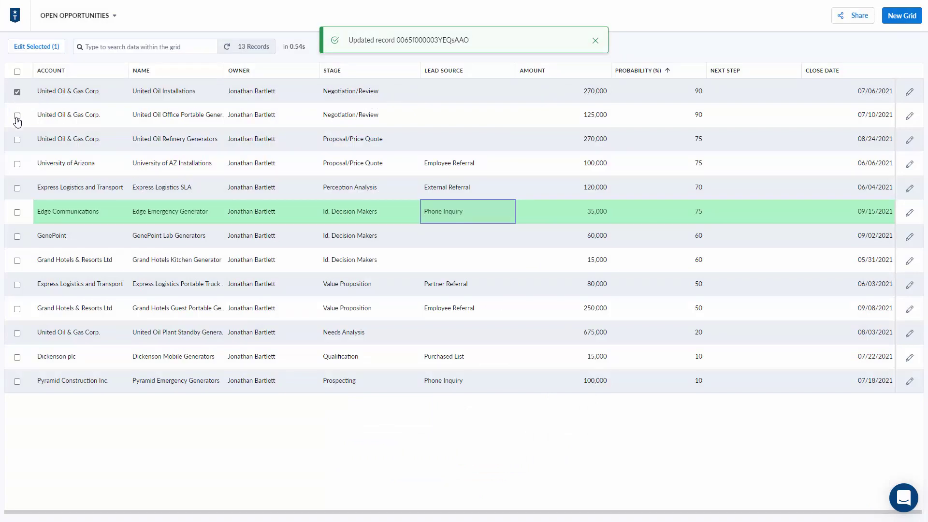
click(17, 116)
click(17, 140)
click(30, 51)
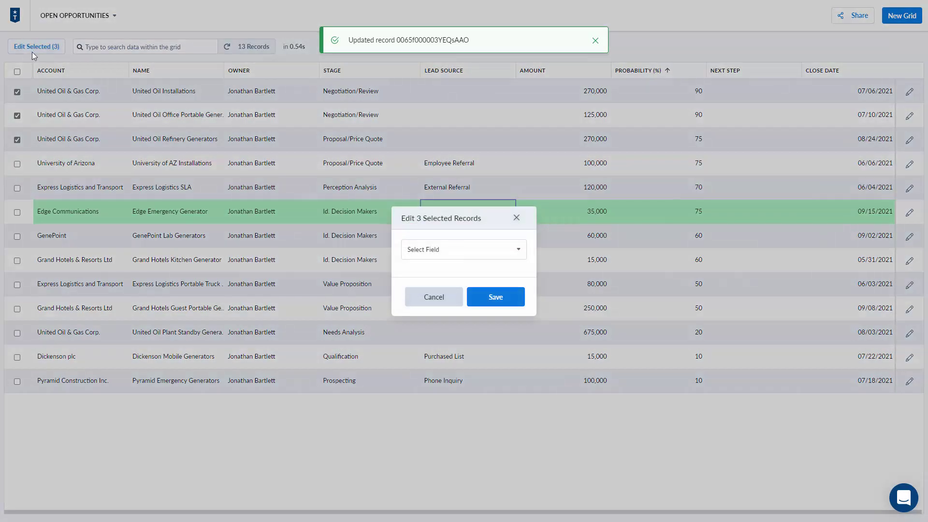
click(450, 249)
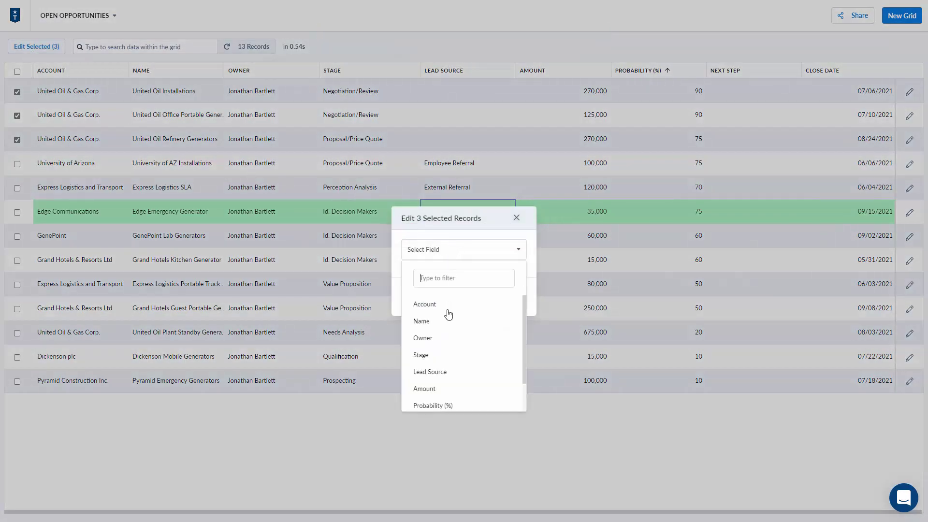
scroll(435, 378, down, 1)
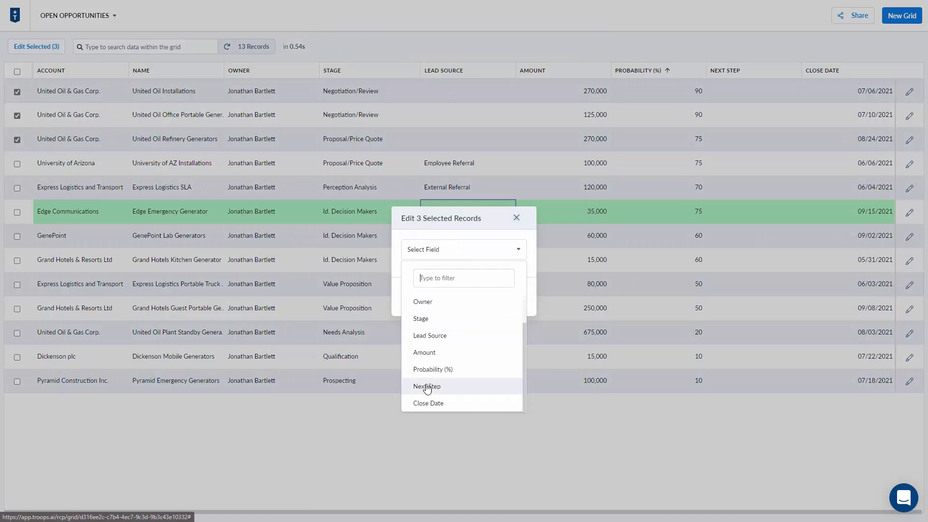
click(431, 386)
text(P)
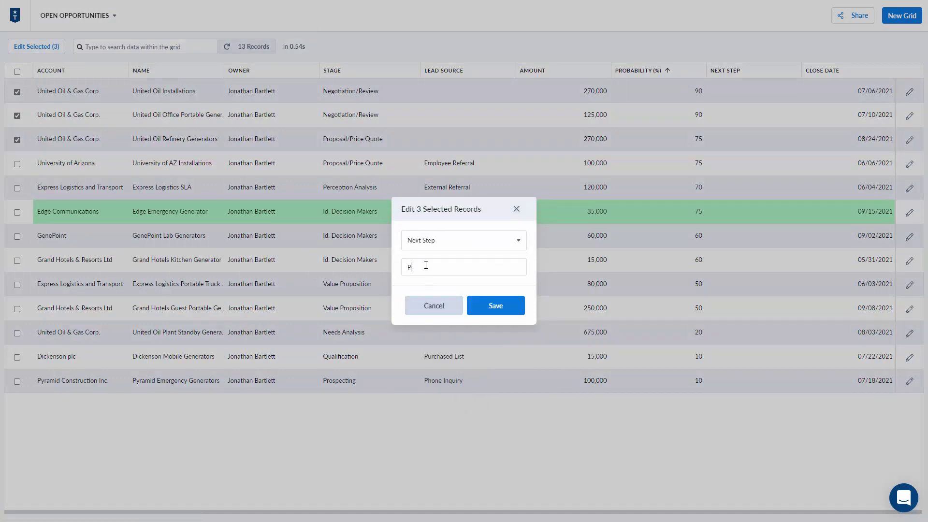
text(resent proposal to customer.)
click(496, 306)
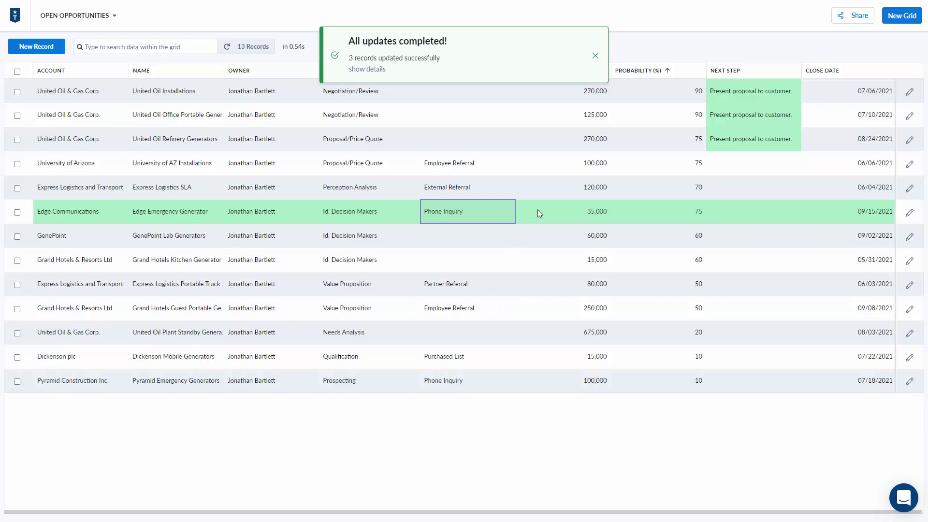
click(595, 56)
click(28, 48)
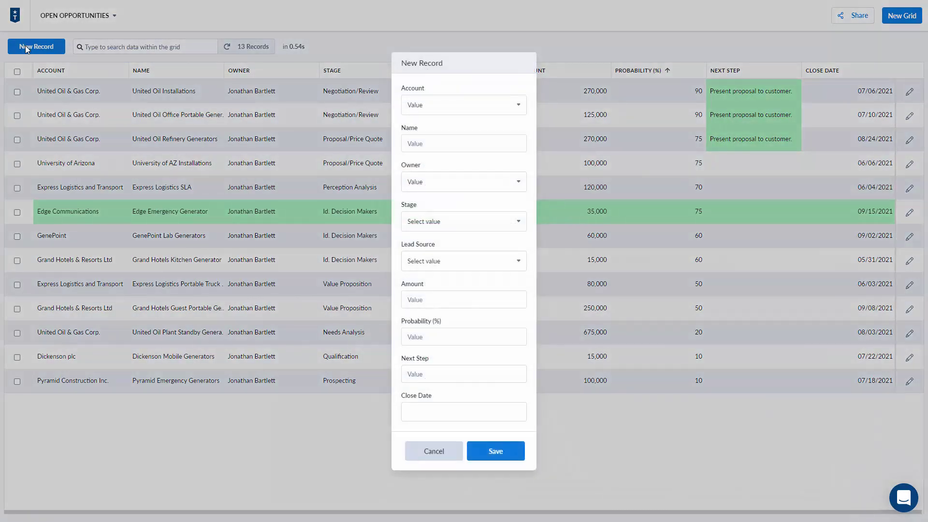
click(461, 109)
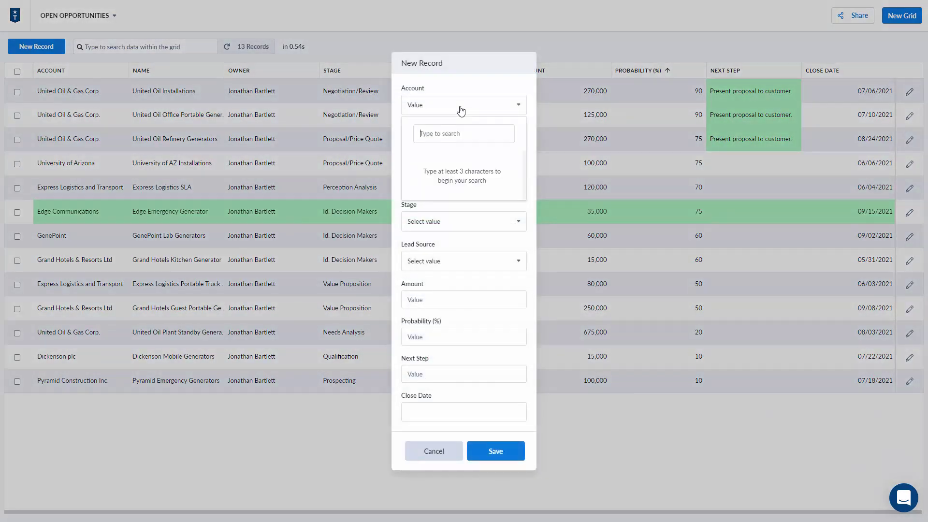
text(Gene)
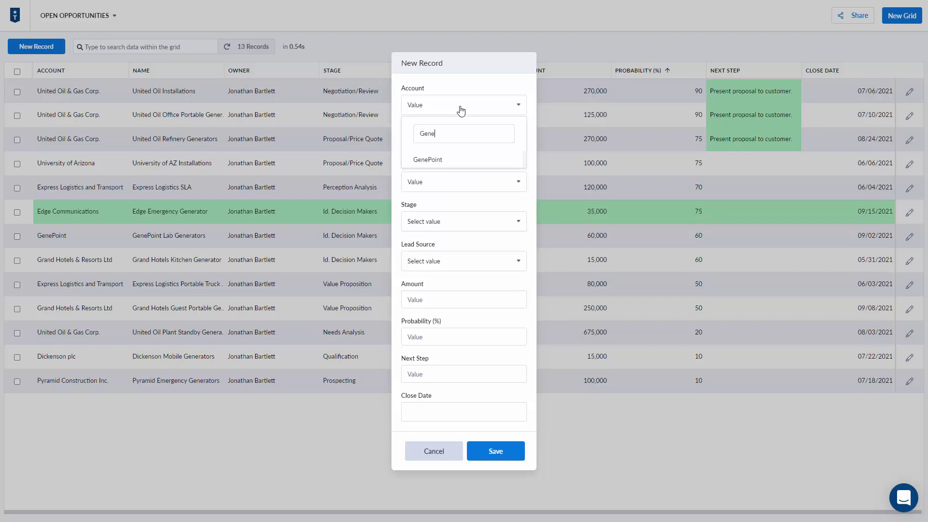
click(447, 159)
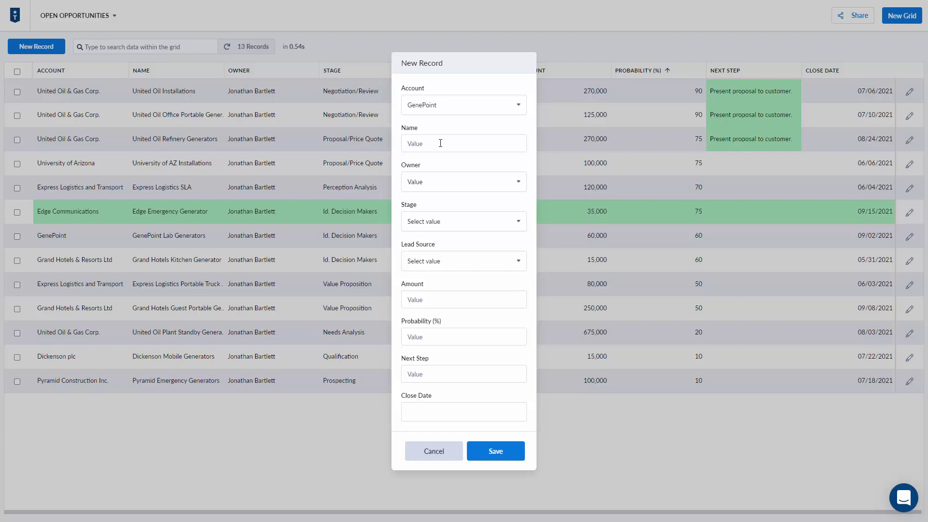
click(440, 143)
text(Renewal)
click(429, 455)
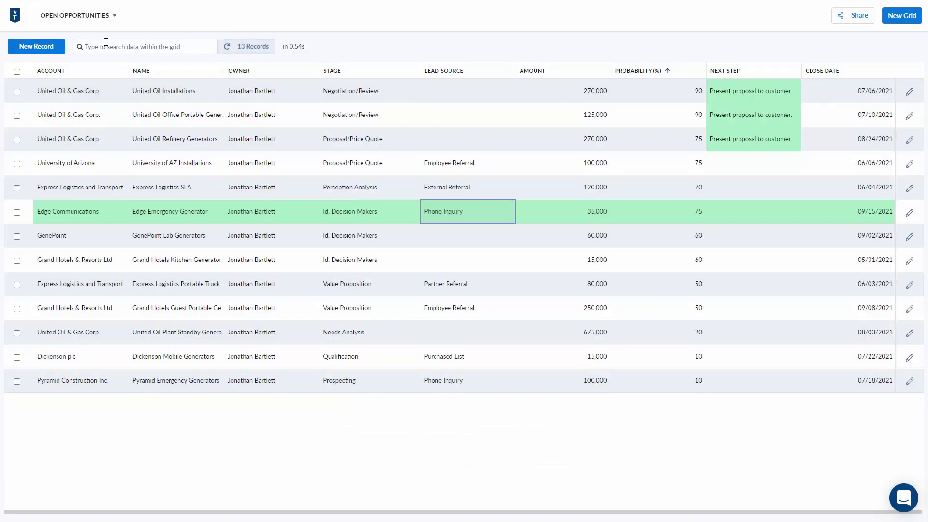
Step: Refresh the Open Opportunities grid data and copy its share URL to the clipboard
click(113, 16)
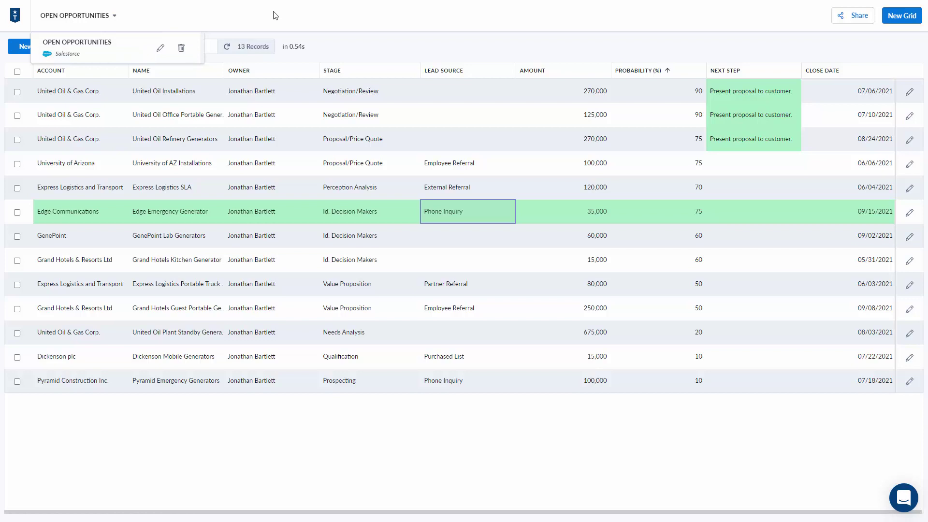
click(277, 26)
click(237, 51)
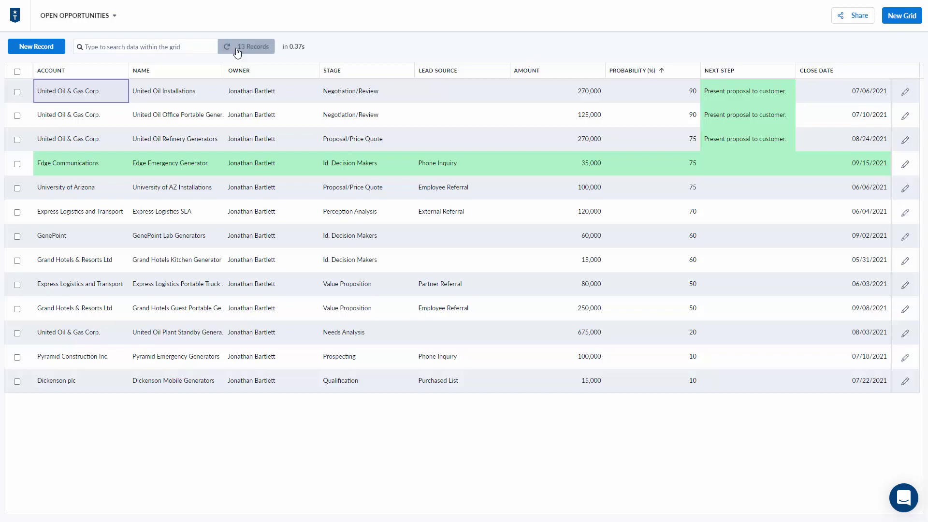
click(853, 18)
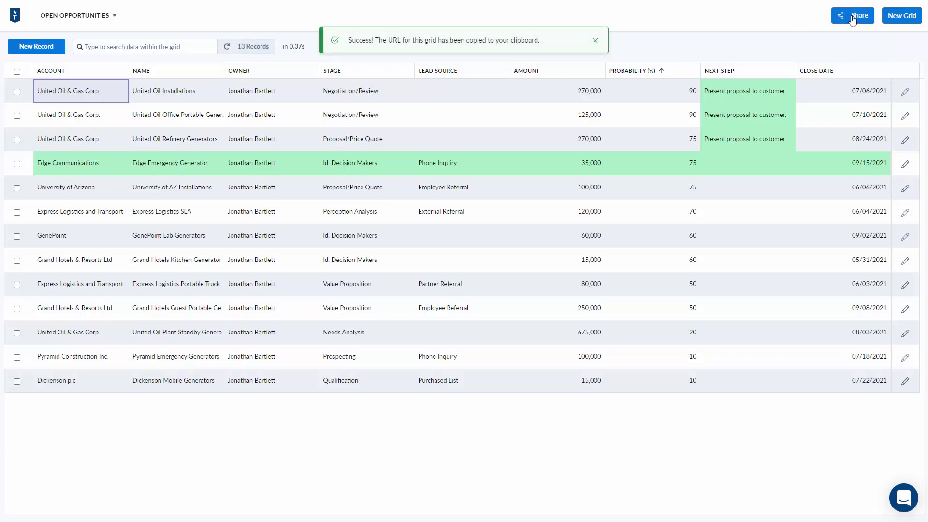